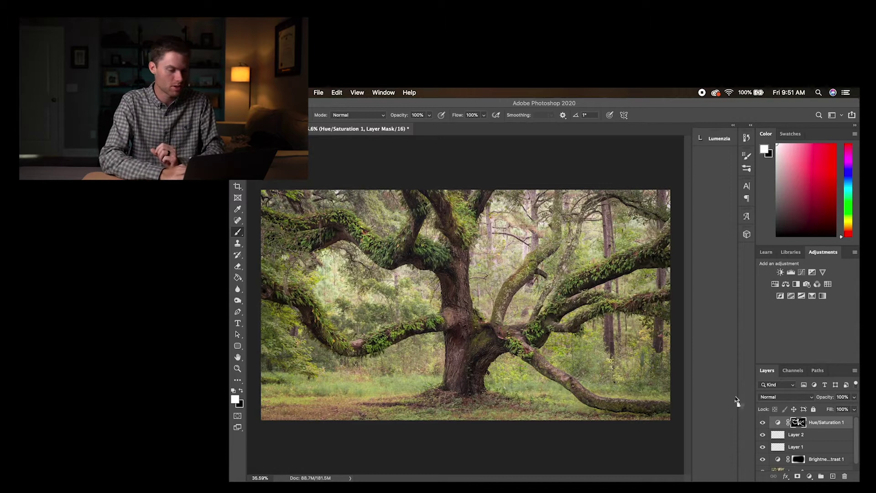
Step: Select the Hue/Saturation 1 layer and stamp all visible layers into a new top Layer 3
{"action": "left_click", "coordinate": [829, 425]}
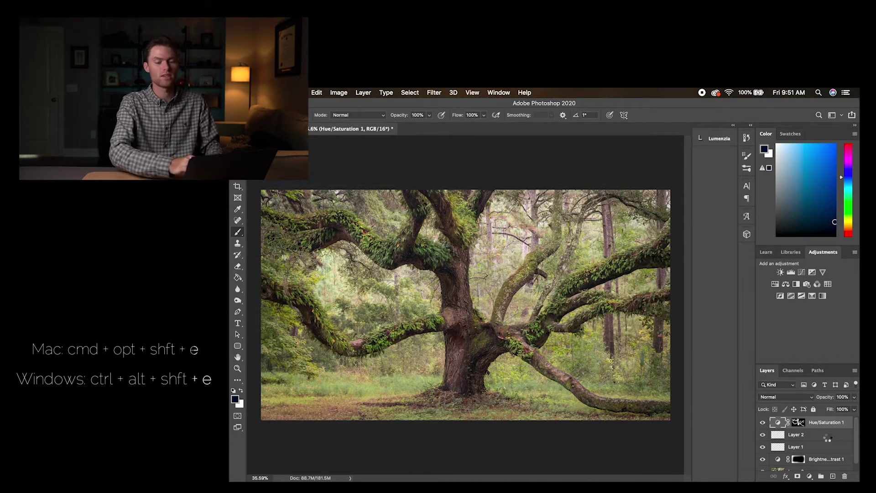
{"action": "key", "text": "super+alt+shift+e"}
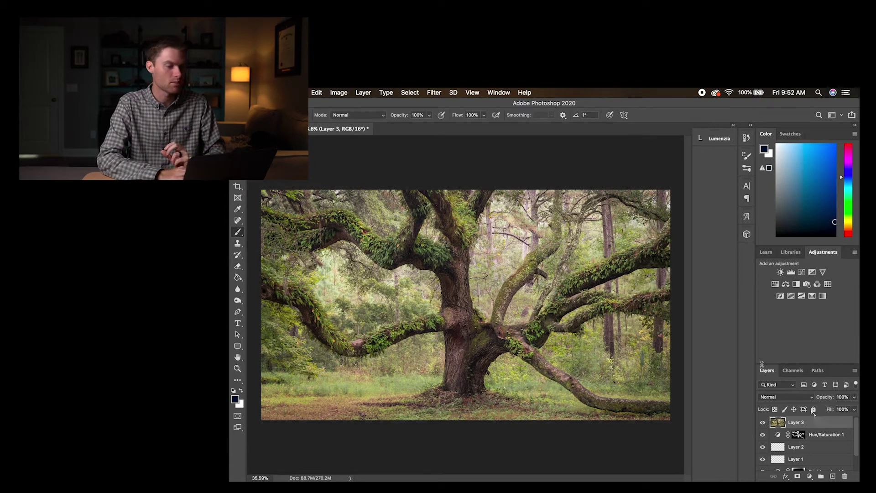
Step: Apply a Gaussian Blur with a 30.3-pixel radius to Layer 3
{"action": "left_click", "coordinate": [434, 94]}
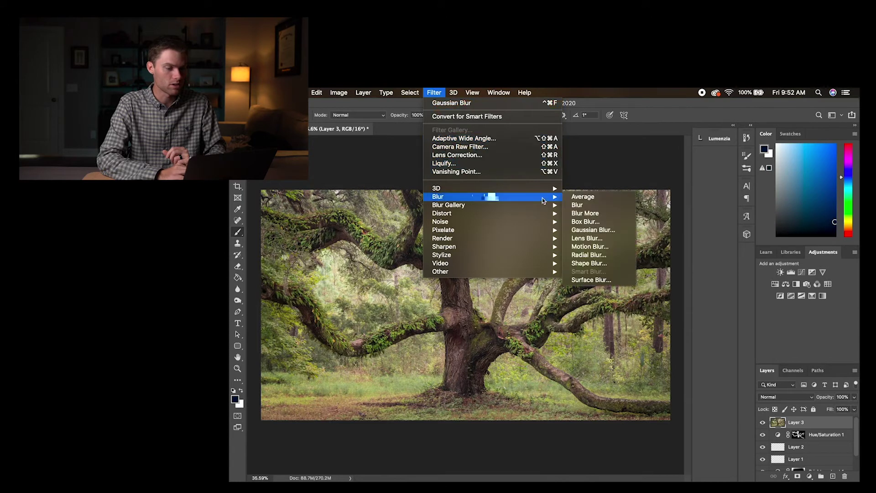
{"action": "mouse_move", "coordinate": [556, 197]}
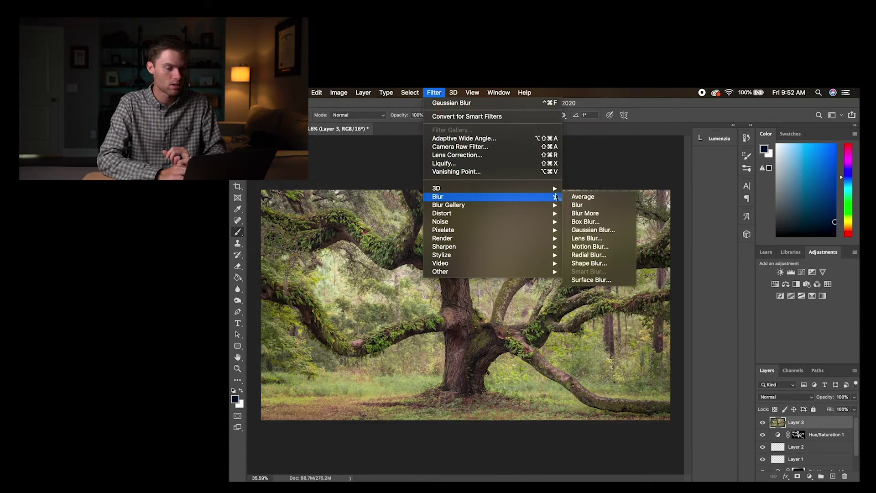
{"action": "left_click", "coordinate": [593, 230]}
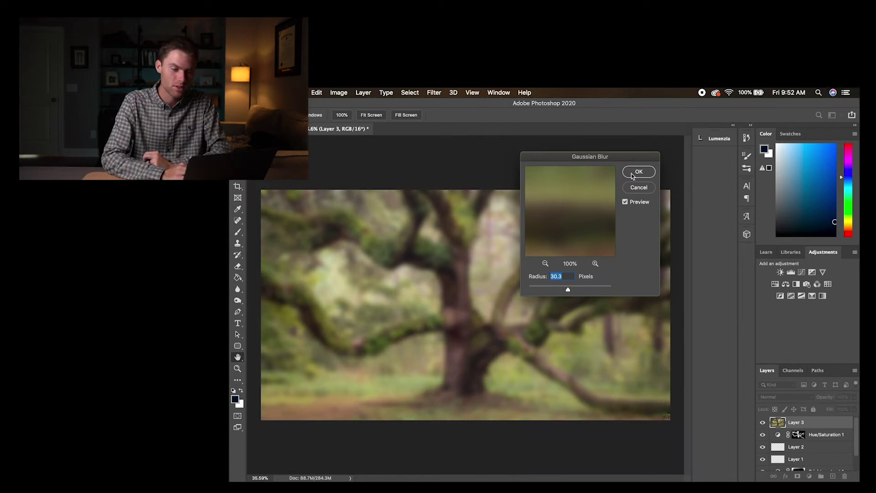
{"action": "left_click", "coordinate": [632, 176]}
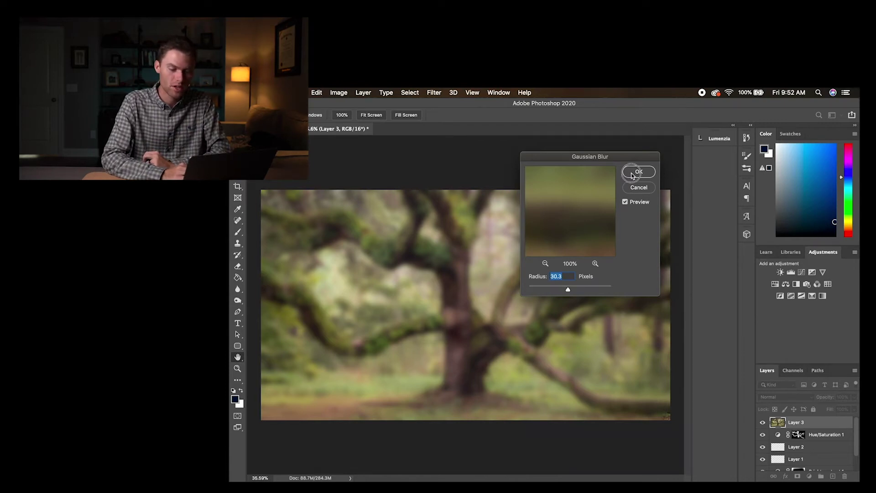
{"action": "left_click", "coordinate": [761, 423]}
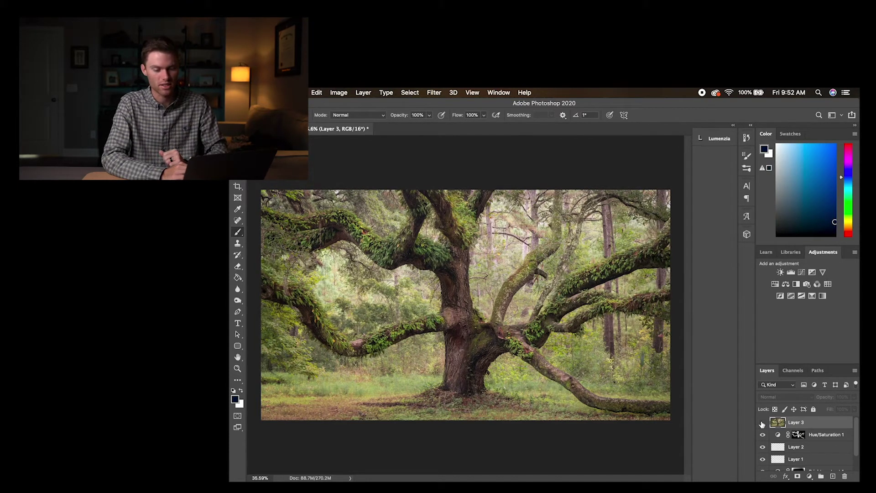
{"action": "left_click", "coordinate": [762, 423]}
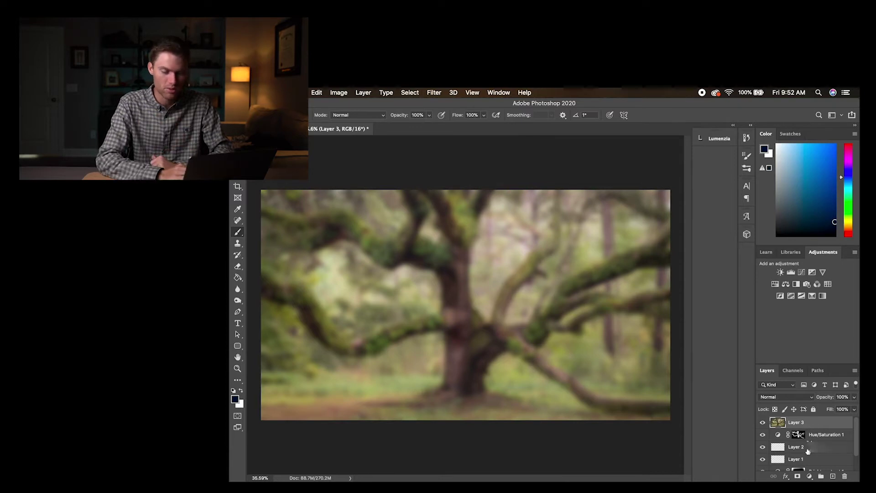
Step: Add a white layer mask to the blurred Layer 3 and lower its opacity to about 37%
{"action": "left_click", "coordinate": [798, 476]}
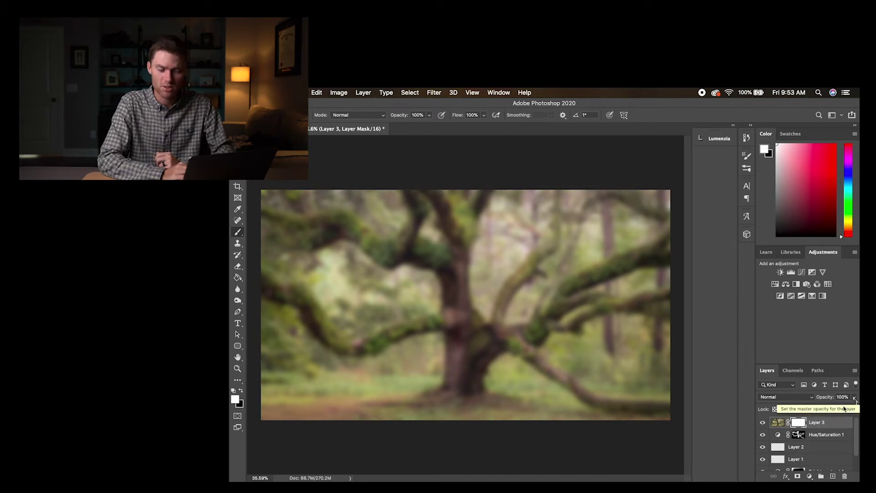
{"action": "left_click", "coordinate": [855, 400]}
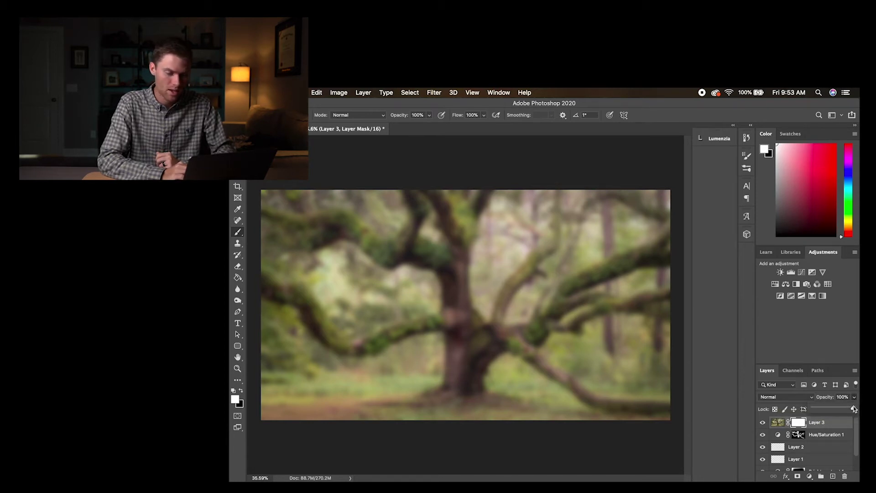
{"action": "left_click_drag", "start_coordinate": [853, 409], "coordinate": [829, 407]}
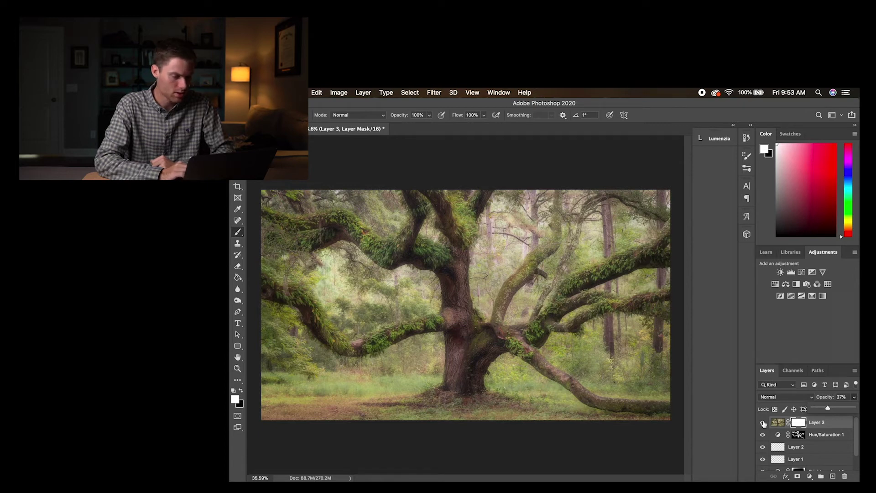
Step: Toggle Layer 3's visibility repeatedly to compare the 37% glow with the original, ending hidden
{"action": "left_click", "coordinate": [763, 423]}
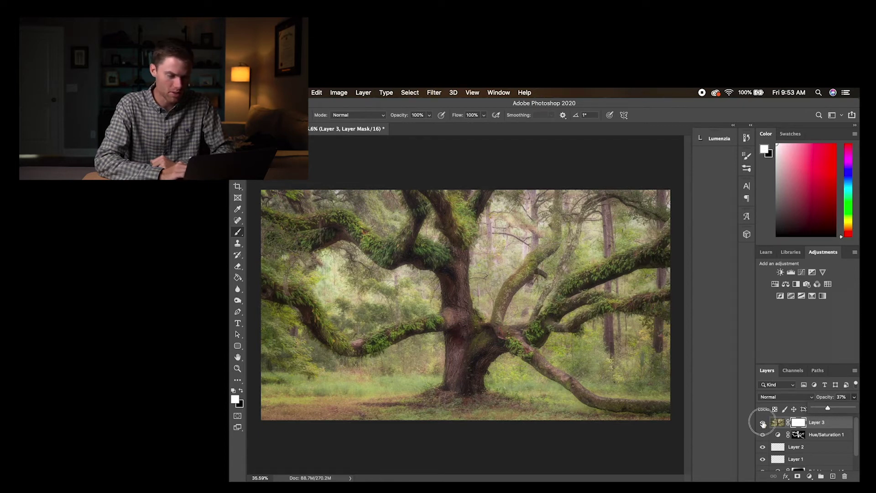
{"action": "left_click", "coordinate": [763, 423]}
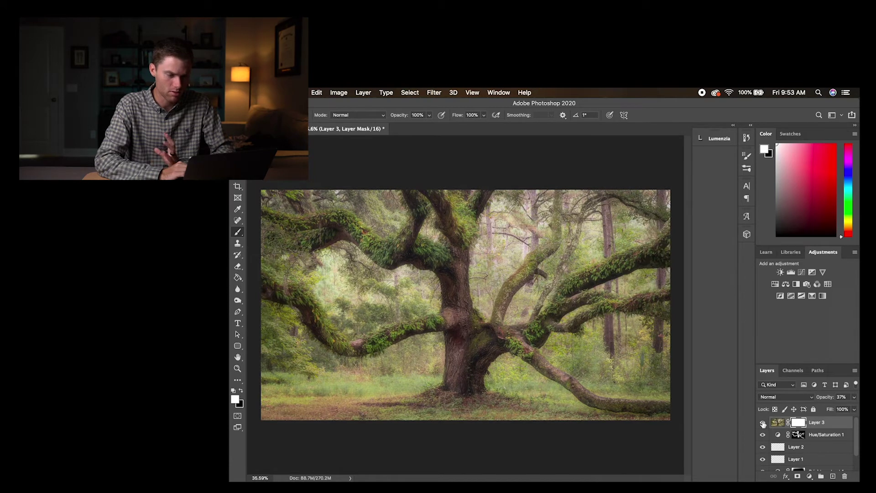
{"action": "left_click", "coordinate": [763, 423]}
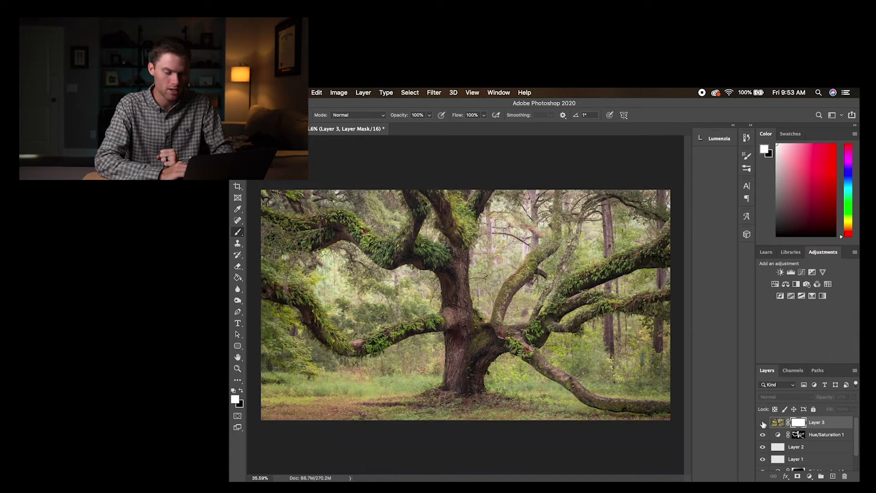
{"action": "left_click", "coordinate": [763, 424]}
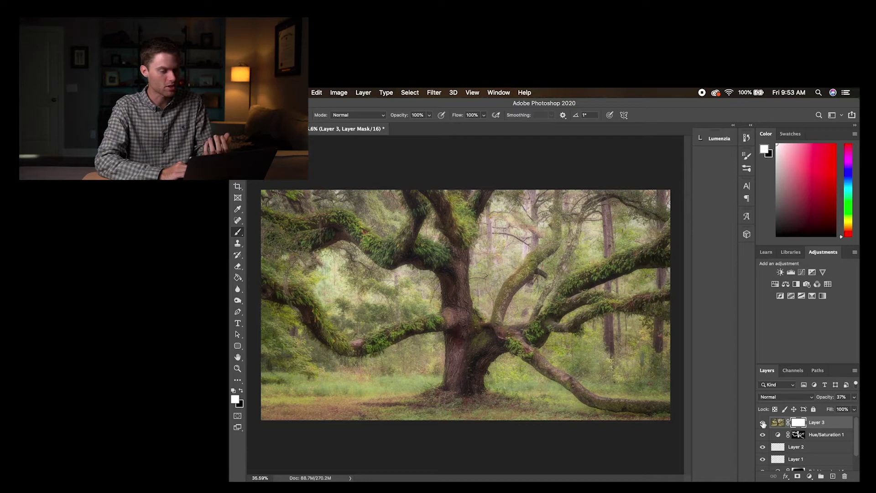
{"action": "left_click", "coordinate": [763, 424]}
Step: Show the glow layer again and set up a black brush at 16% flow
{"action": "left_click", "coordinate": [763, 424]}
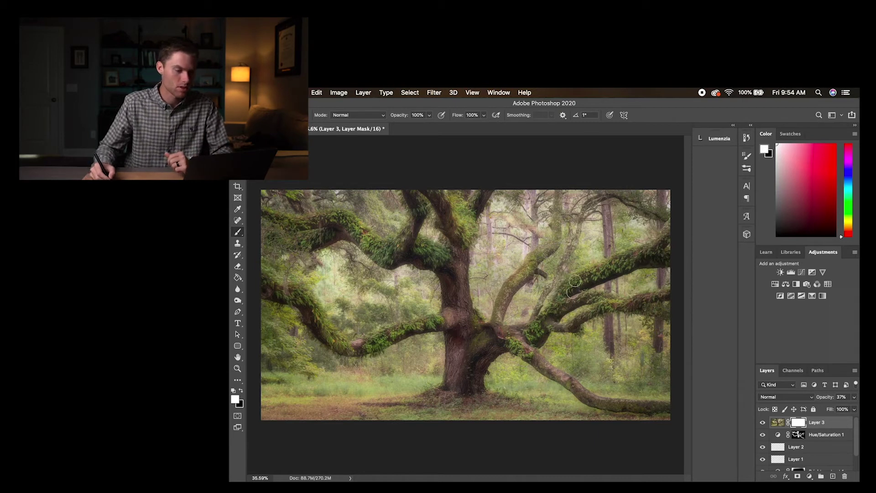
{"action": "key", "text": "x"}
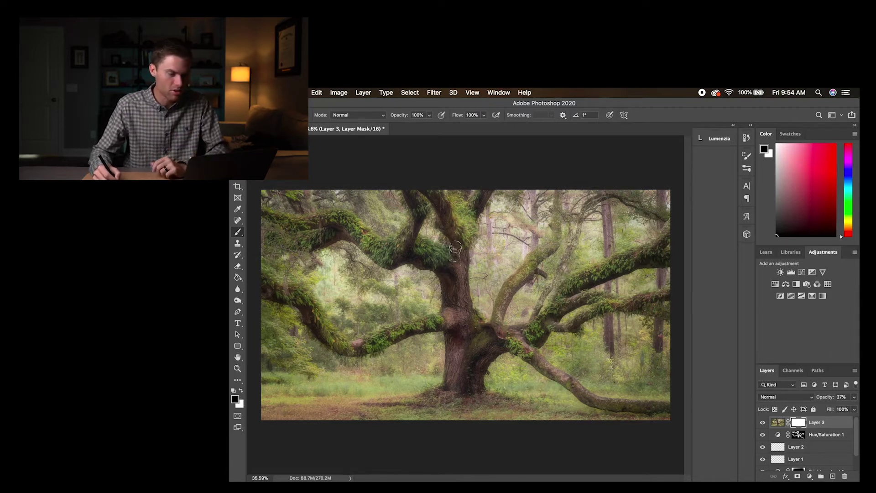
{"action": "left_click", "coordinate": [483, 116]}
{"action": "left_click_drag", "start_coordinate": [486, 122], "coordinate": [452, 133]}
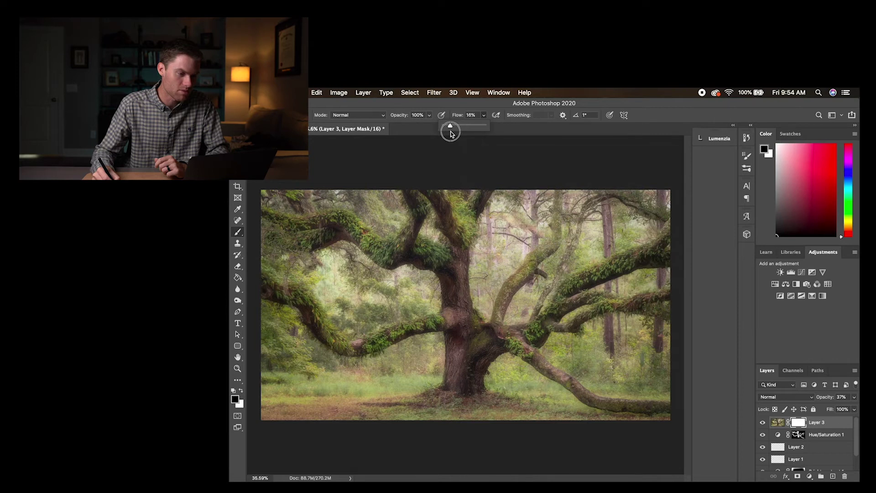
{"action": "left_click", "coordinate": [466, 102]}
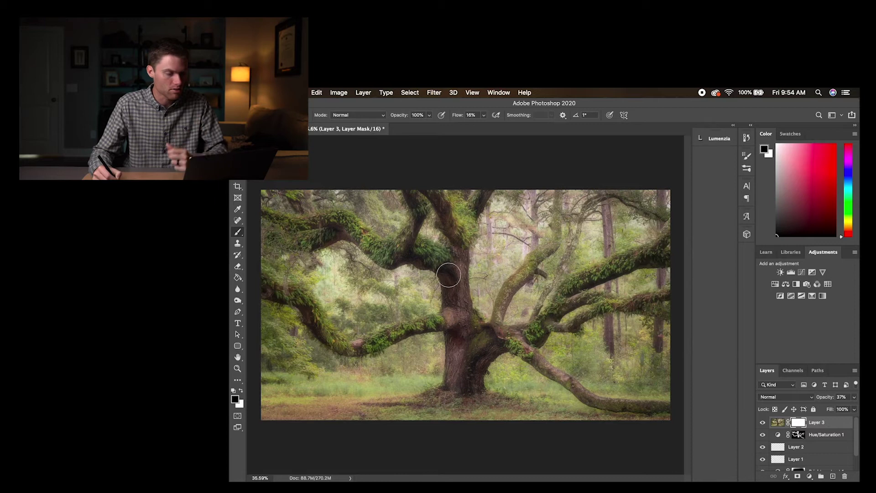
Step: Paint black on Layer 3's mask to remove the glow from the upper trunk and fork
{"action": "mouse_move", "coordinate": [454, 263]}
{"action": "left_mouse_down"}
{"action": "mouse_move", "coordinate": [446, 254]}
{"action": "mouse_move", "coordinate": [458, 274]}
{"action": "mouse_move", "coordinate": [457, 319]}
{"action": "mouse_move", "coordinate": [451, 299]}
{"action": "mouse_move", "coordinate": [485, 336]}
{"action": "mouse_move", "coordinate": [475, 362]}
{"action": "mouse_move", "coordinate": [460, 358]}
{"action": "left_mouse_up"}
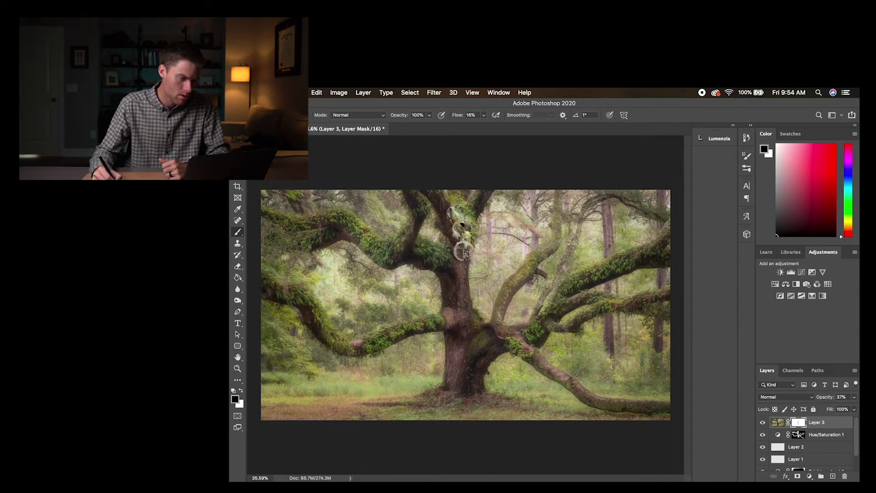
{"action": "mouse_move", "coordinate": [514, 342]}
{"action": "left_mouse_down"}
{"action": "mouse_move", "coordinate": [523, 340]}
{"action": "mouse_move", "coordinate": [480, 349]}
{"action": "left_mouse_up"}
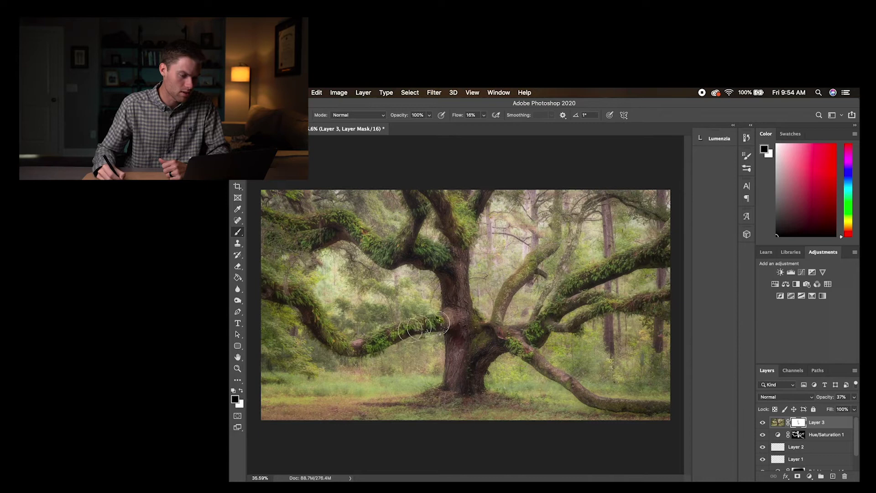
{"action": "mouse_move", "coordinate": [416, 328]}
{"action": "left_mouse_down"}
{"action": "mouse_move", "coordinate": [483, 328]}
{"action": "mouse_move", "coordinate": [501, 308]}
{"action": "mouse_move", "coordinate": [493, 320]}
{"action": "mouse_move", "coordinate": [543, 327]}
{"action": "mouse_move", "coordinate": [458, 298]}
{"action": "mouse_move", "coordinate": [449, 272]}
{"action": "mouse_move", "coordinate": [461, 298]}
{"action": "mouse_move", "coordinate": [425, 251]}
{"action": "mouse_move", "coordinate": [458, 278]}
{"action": "left_mouse_up"}
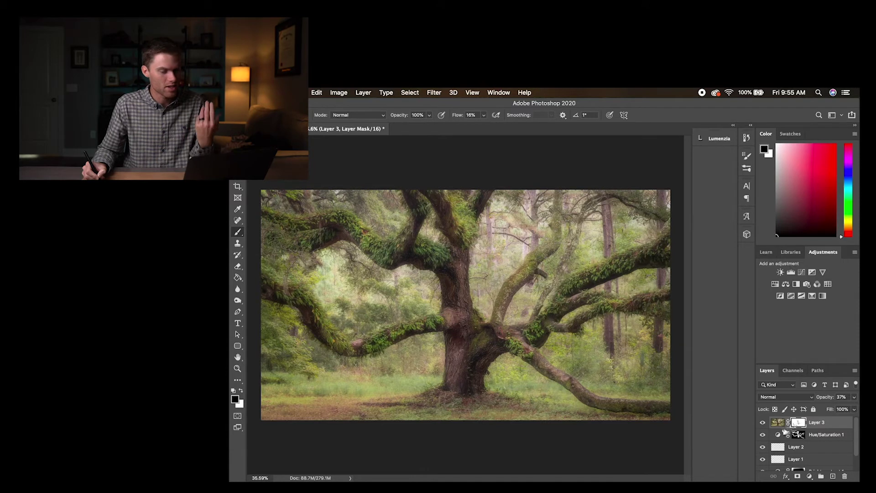
Step: Compare the glow on and off, then mask more glow along the trunk and its base
{"action": "left_click", "coordinate": [763, 424]}
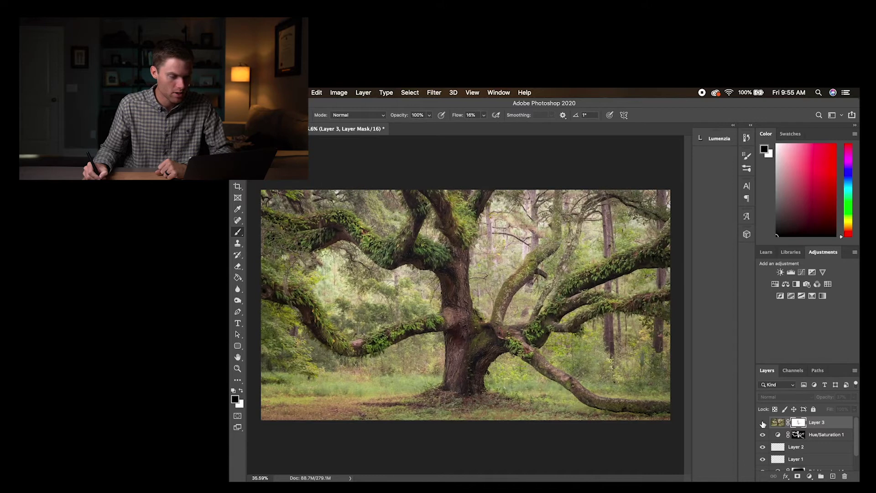
{"action": "left_click", "coordinate": [762, 424]}
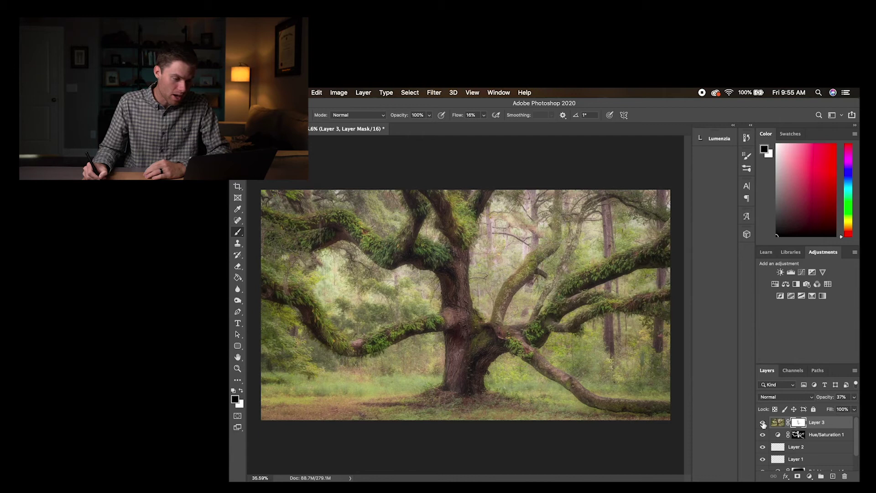
{"action": "left_click", "coordinate": [763, 423]}
{"action": "left_click", "coordinate": [762, 423]}
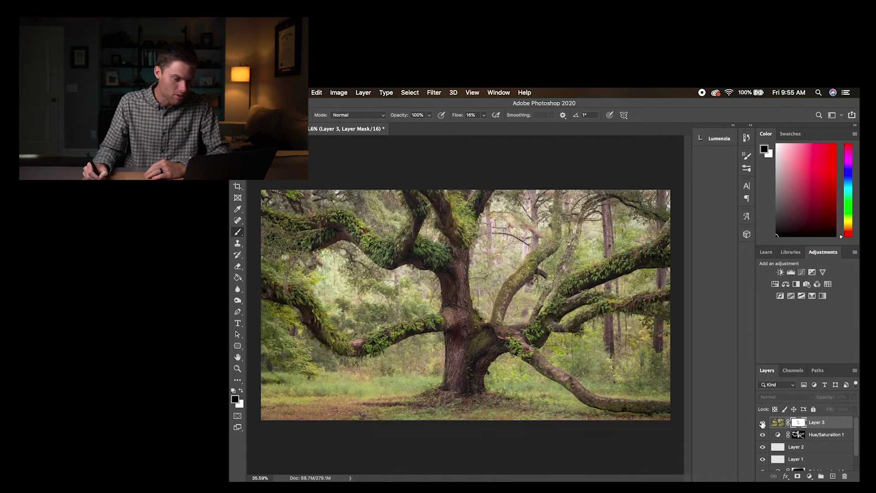
{"action": "mouse_move", "coordinate": [455, 280]}
{"action": "left_mouse_down"}
{"action": "mouse_move", "coordinate": [464, 333]}
{"action": "mouse_move", "coordinate": [482, 337]}
{"action": "left_mouse_up"}
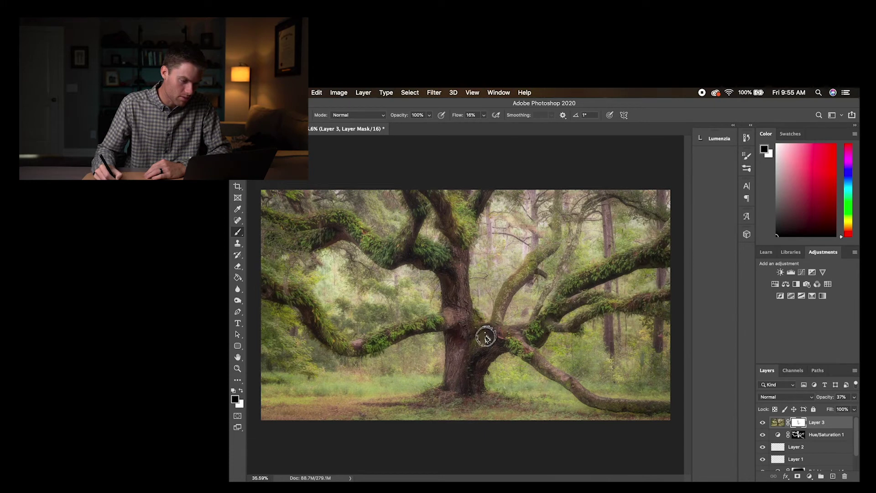
{"action": "mouse_move", "coordinate": [463, 366]}
{"action": "left_mouse_down"}
{"action": "mouse_move", "coordinate": [485, 336]}
{"action": "mouse_move", "coordinate": [474, 363]}
{"action": "left_mouse_up"}
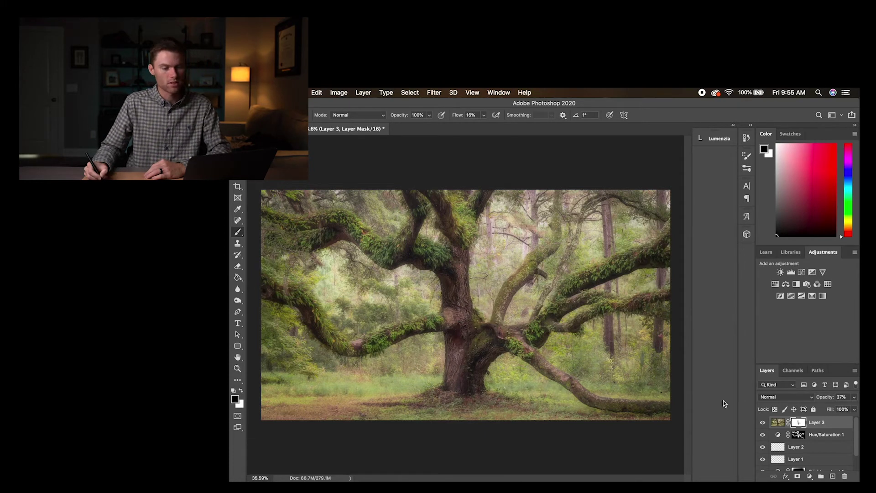
Step: Compare the glow once more, then select Layer 3 itself and delete it
{"action": "left_click", "coordinate": [762, 422]}
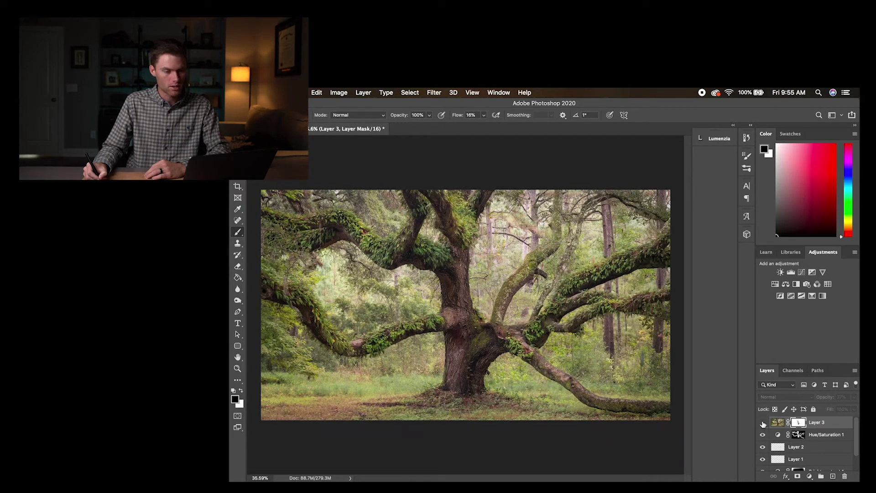
{"action": "left_click", "coordinate": [763, 423]}
{"action": "left_click", "coordinate": [762, 424]}
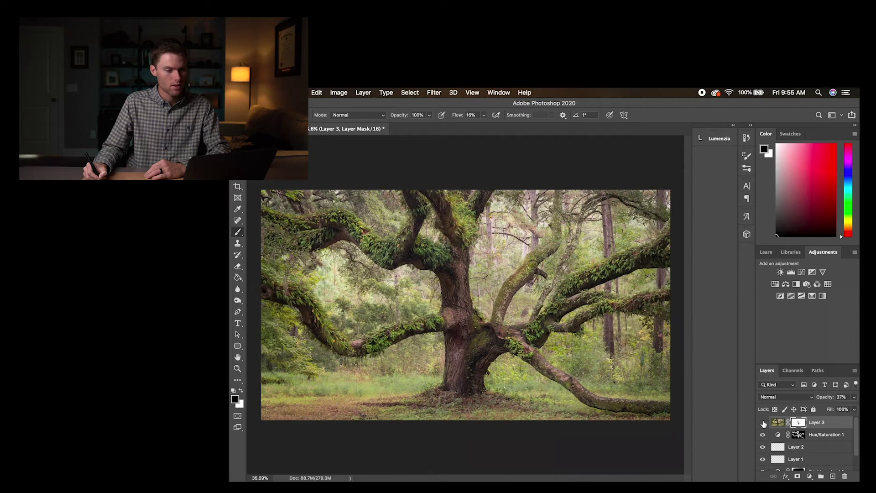
{"action": "left_click", "coordinate": [763, 423]}
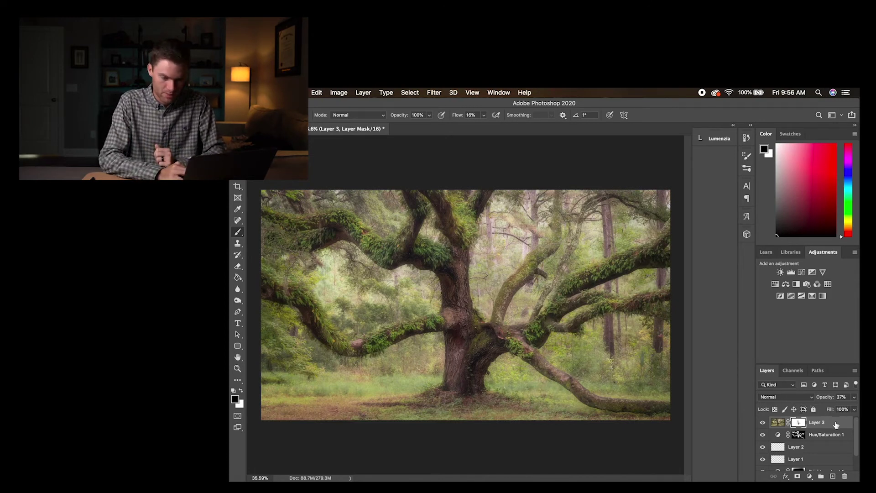
{"action": "key", "text": "super+2"}
{"action": "key", "text": "Delete"}
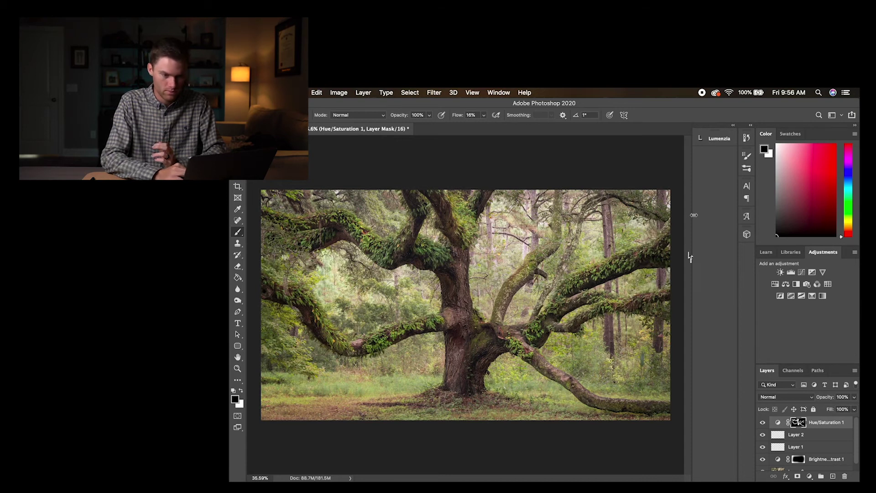
Step: Expand the Lumenzia luminosity-mask panel and zoom out so the whole oak photo fits
{"action": "left_click", "coordinate": [734, 125]}
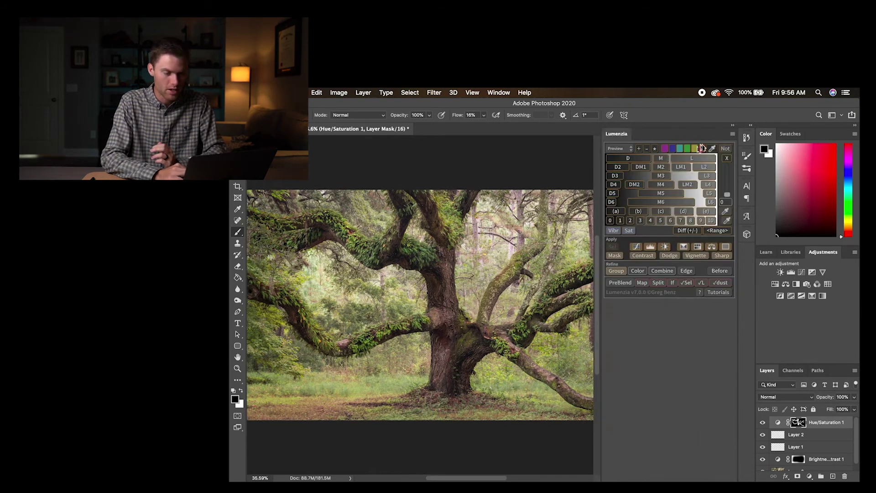
{"action": "scroll", "coordinate": [420, 305], "scroll_direction": "down", "scroll_amount": 3}
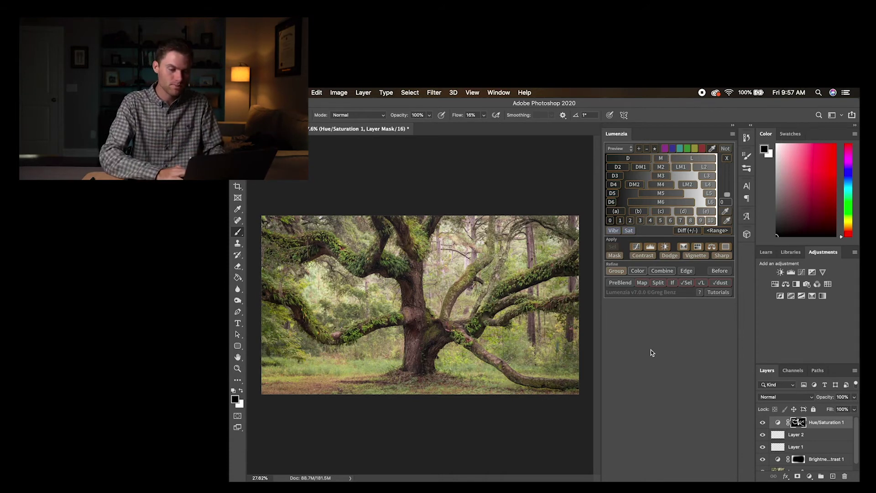
Step: Stamp the visible layers into a new Layer 3 and preview the Lumenzia L lights mask
{"action": "left_click", "coordinate": [823, 426]}
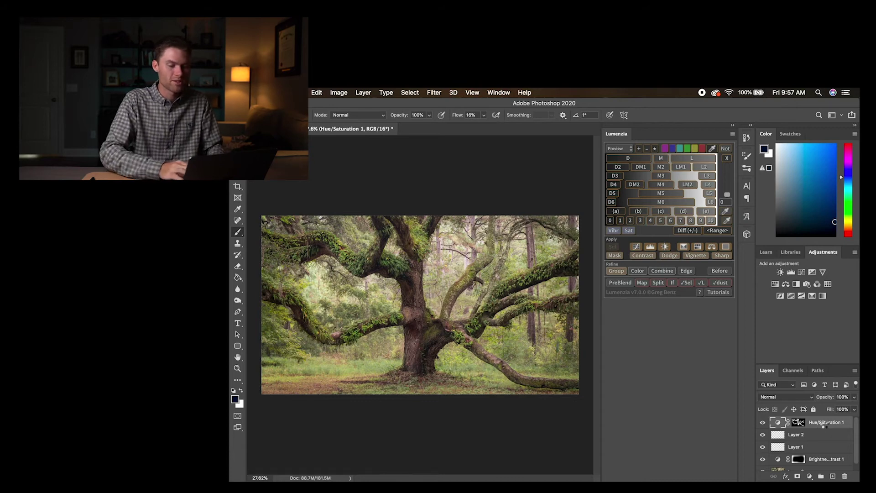
{"action": "key", "text": "super+alt+shift+e"}
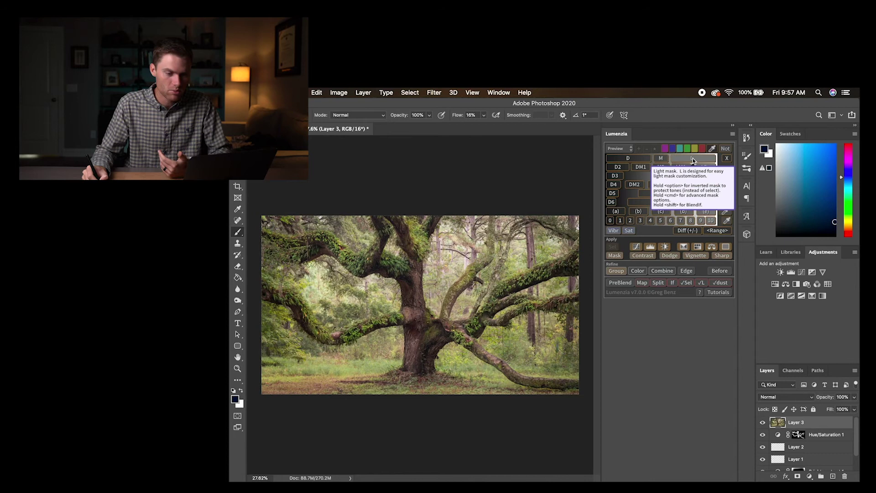
{"action": "left_click", "coordinate": [690, 158]}
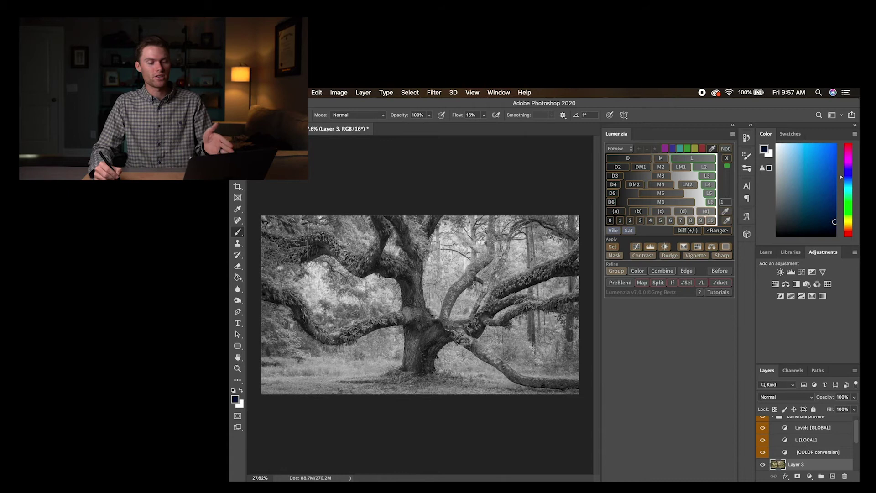
{"action": "left_click_drag", "start_coordinate": [457, 288], "coordinate": [442, 308]}
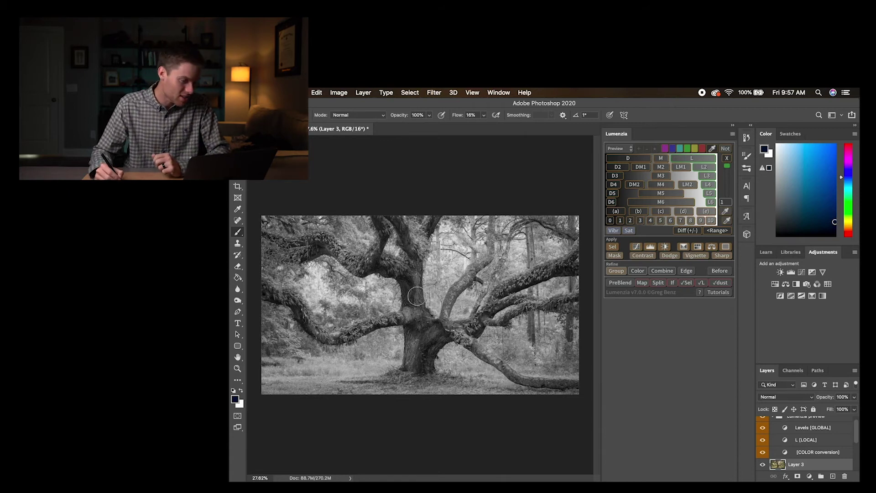
Step: Raise the Lumenzia lights-mask precision to 1.5 and apply it as Layer 3's mask
{"action": "left_click", "coordinate": [620, 184]}
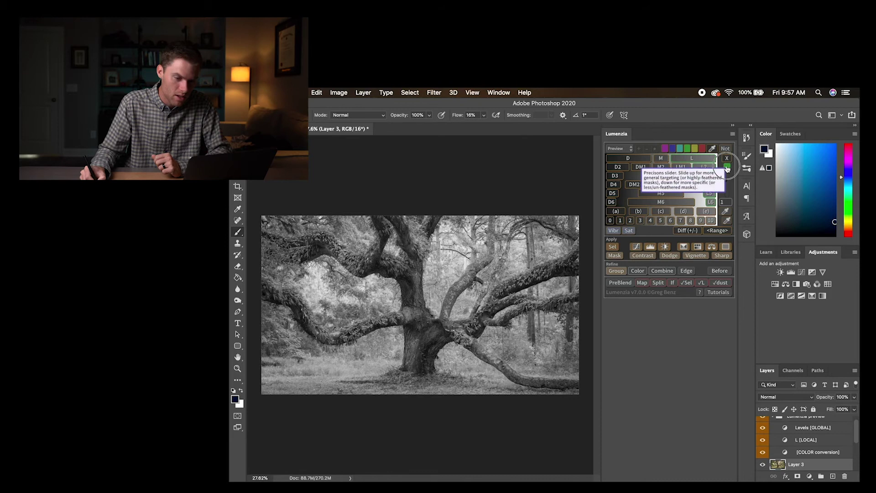
{"action": "left_click_drag", "start_coordinate": [727, 169], "coordinate": [727, 165]}
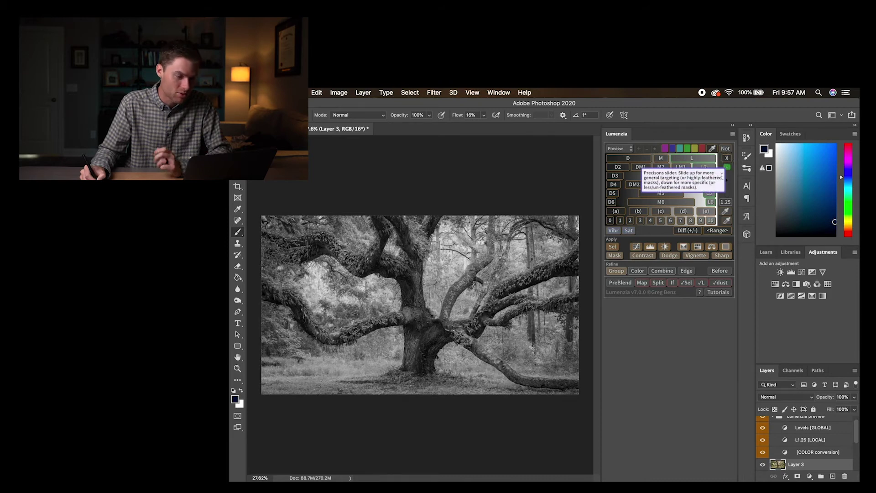
{"action": "left_click", "coordinate": [728, 170]}
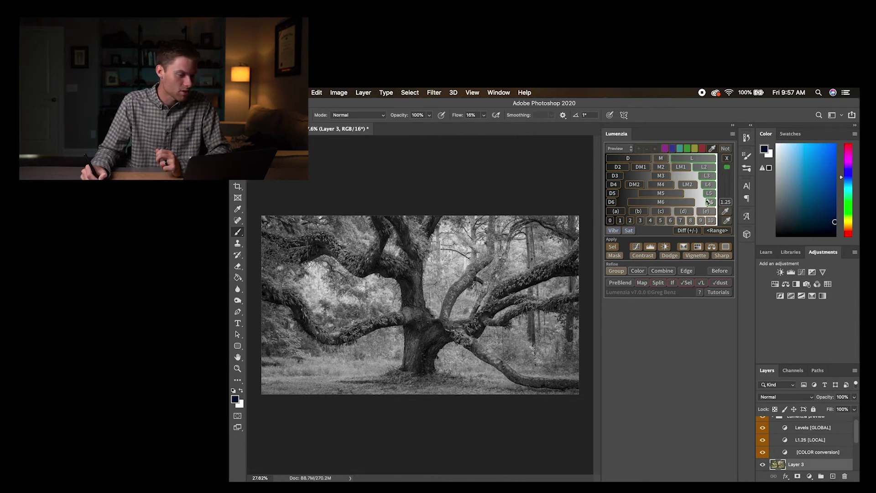
{"action": "left_click", "coordinate": [727, 169]}
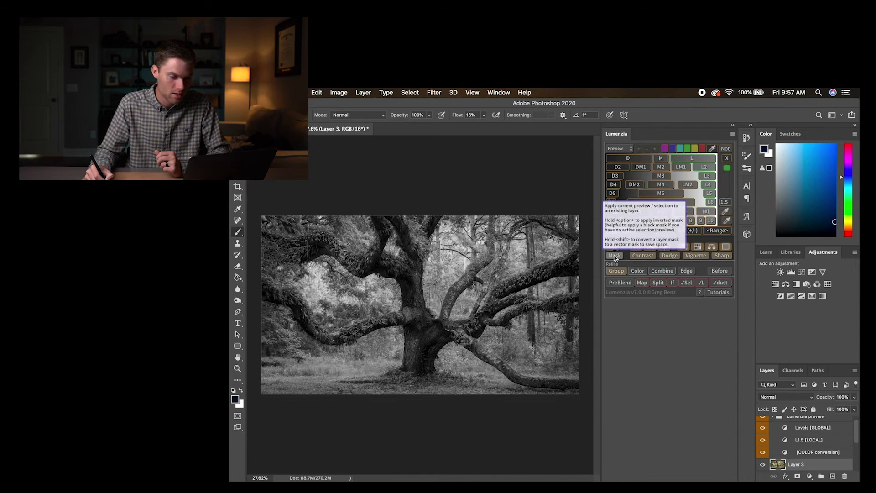
{"action": "left_click", "coordinate": [614, 256]}
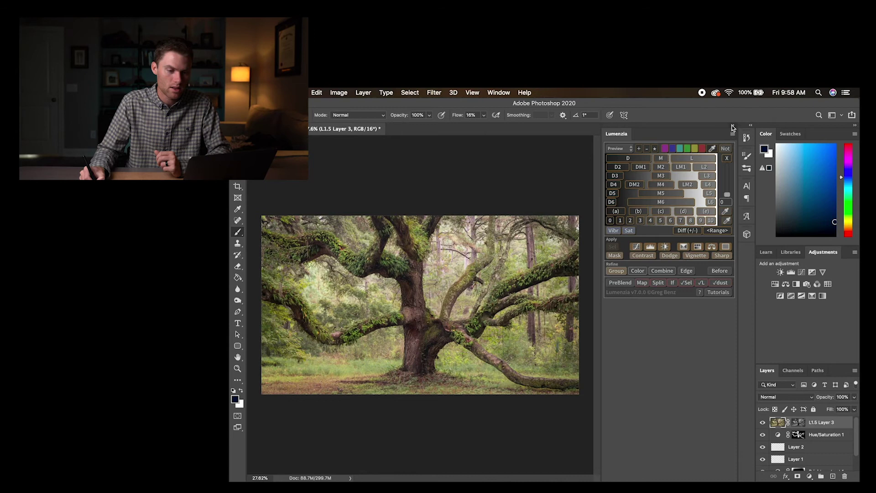
{"action": "left_click", "coordinate": [719, 135]}
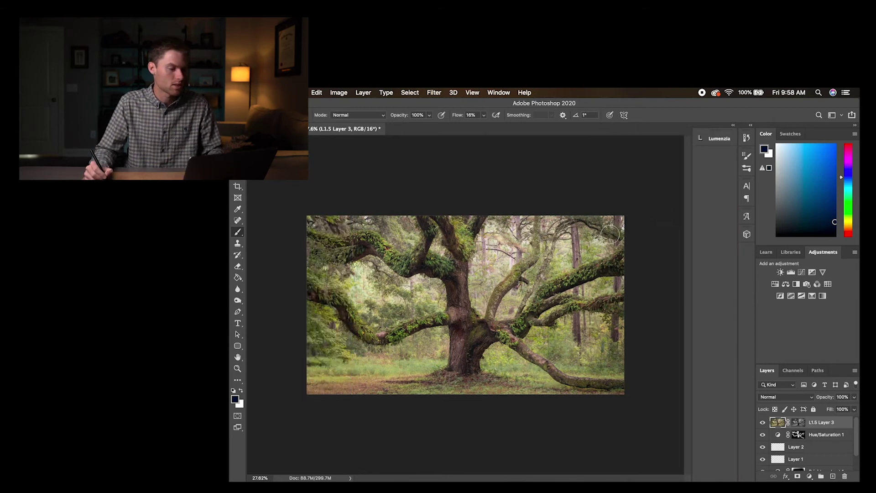
Step: Fit the photo to the canvas and apply a 30.3-pixel Gaussian Blur to L1.5 Layer 3
{"action": "key", "text": "super+0"}
{"action": "key", "text": "super+0"}
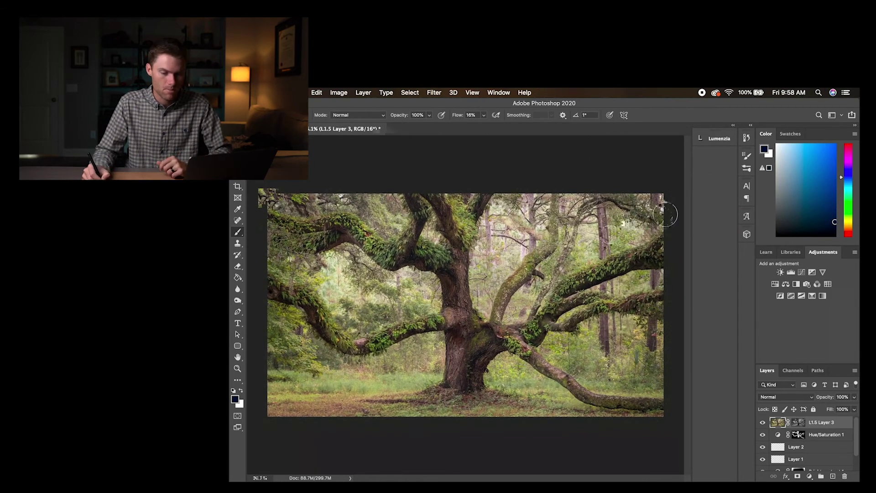
{"action": "left_click", "coordinate": [434, 92]}
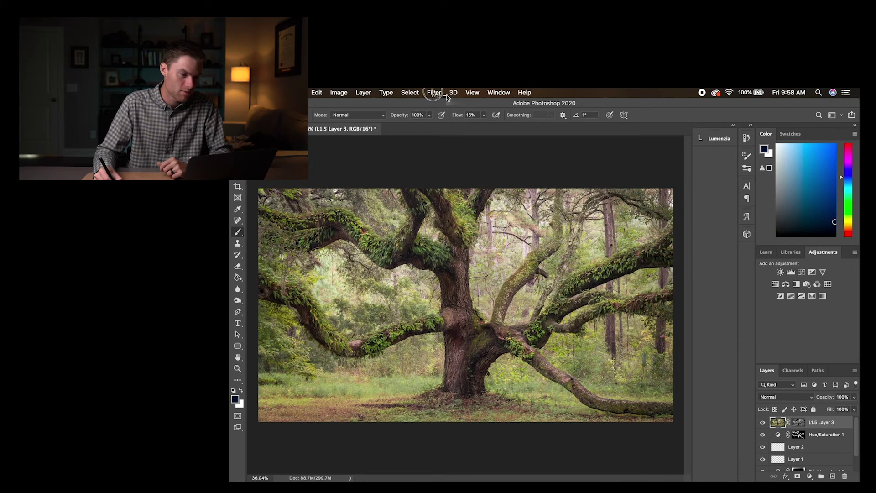
{"action": "mouse_move", "coordinate": [504, 197]}
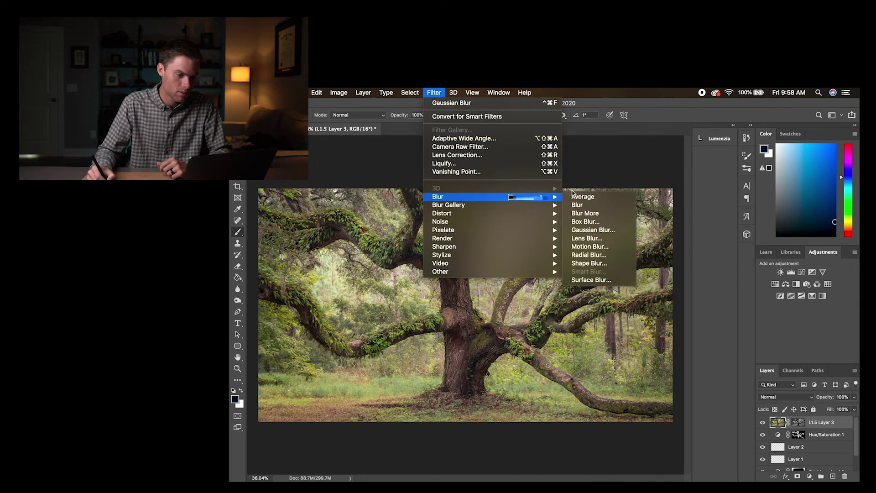
{"action": "left_click", "coordinate": [593, 231]}
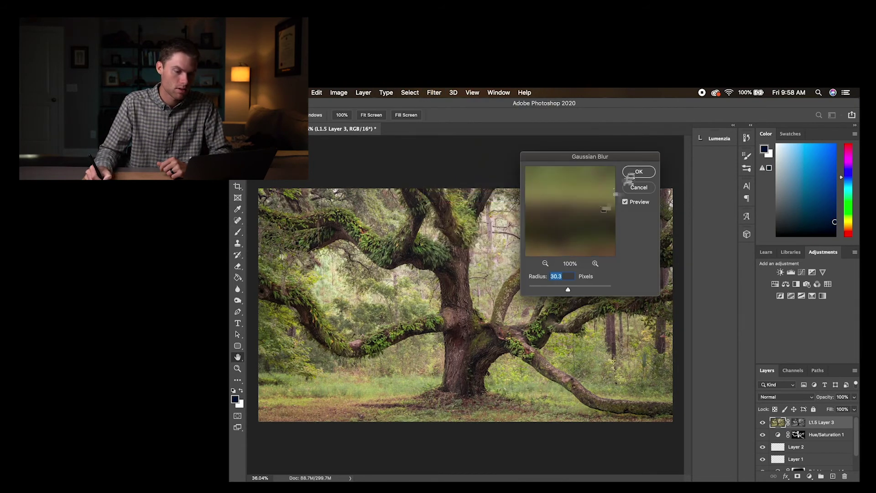
{"action": "left_click", "coordinate": [638, 172]}
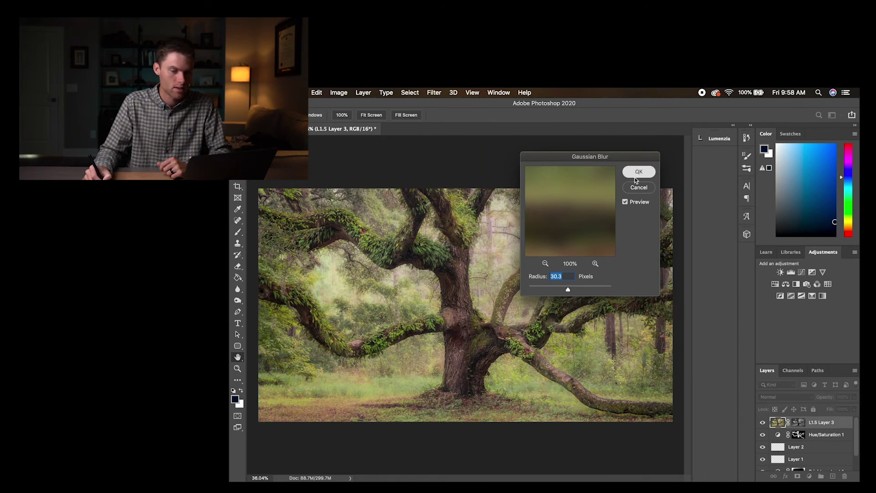
Step: Toggle L1.5 Layer 3's visibility on and off to compare the glow before and after
{"action": "left_click", "coordinate": [762, 422]}
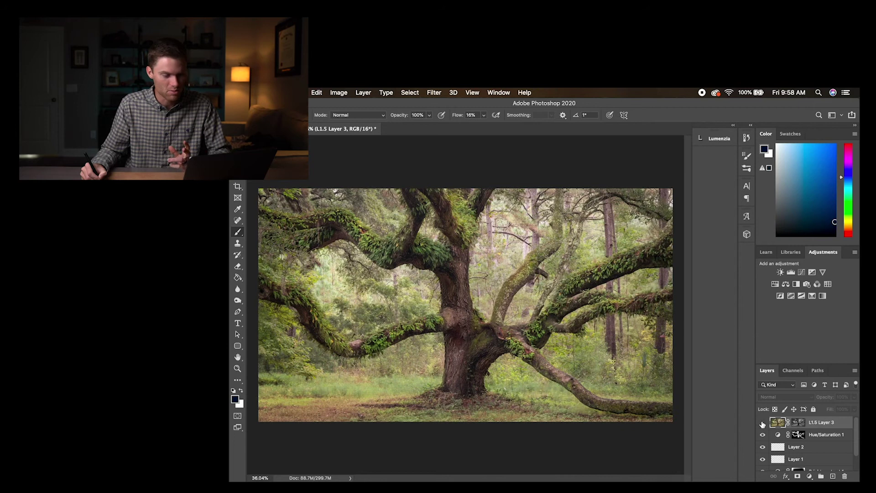
{"action": "left_click", "coordinate": [762, 422]}
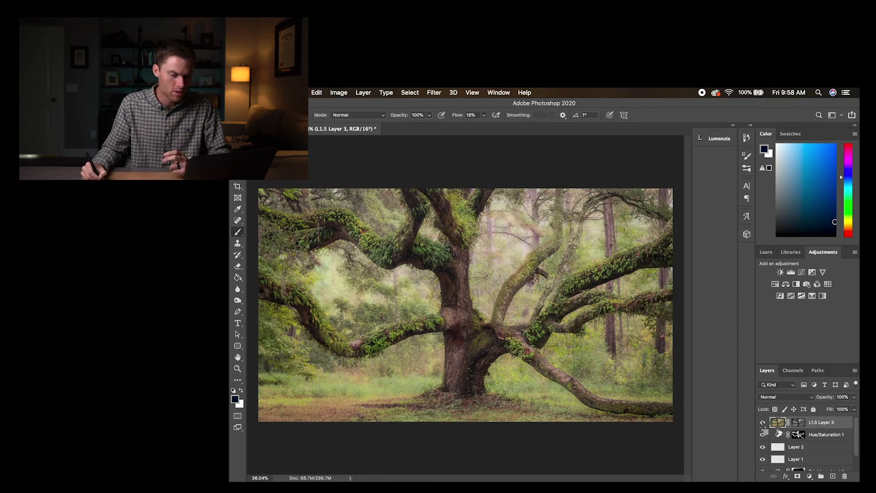
{"action": "left_click", "coordinate": [762, 423]}
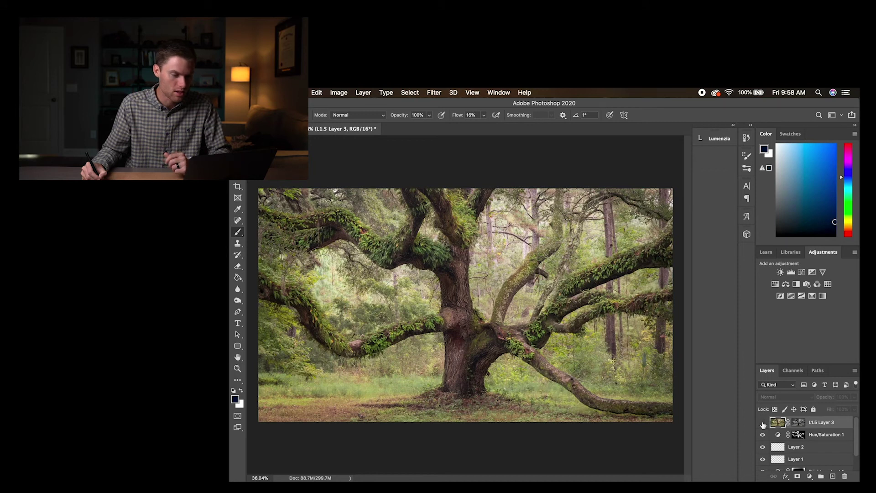
{"action": "left_click", "coordinate": [763, 423]}
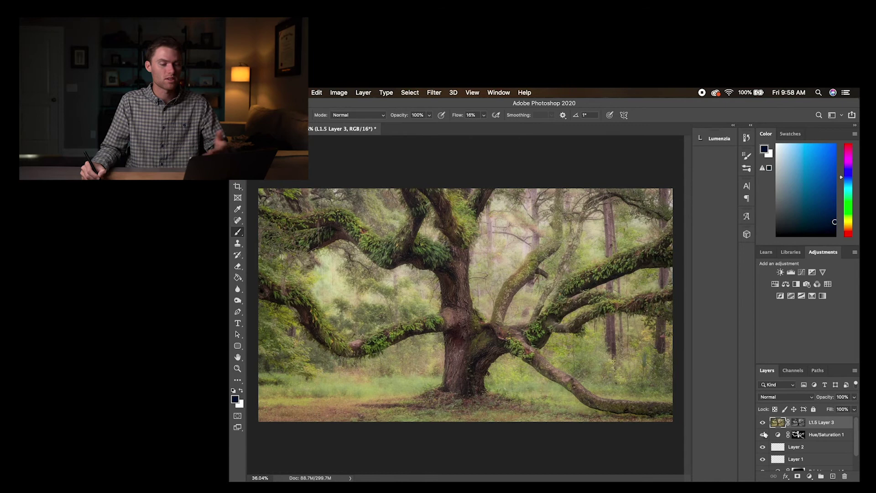
Step: Lower the L1.5 Layer 3 glow layer's opacity to 38%
{"action": "left_click", "coordinate": [854, 400]}
{"action": "left_click_drag", "start_coordinate": [852, 407], "coordinate": [835, 410]}
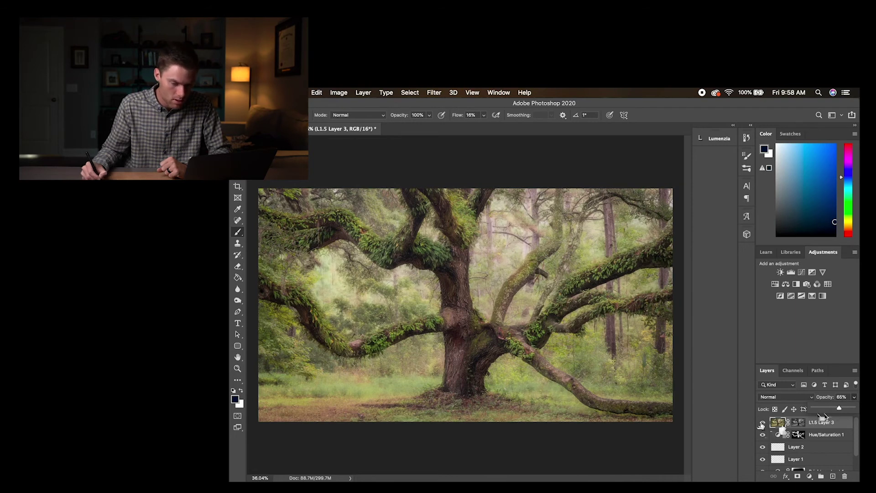
{"action": "left_click", "coordinate": [763, 424]}
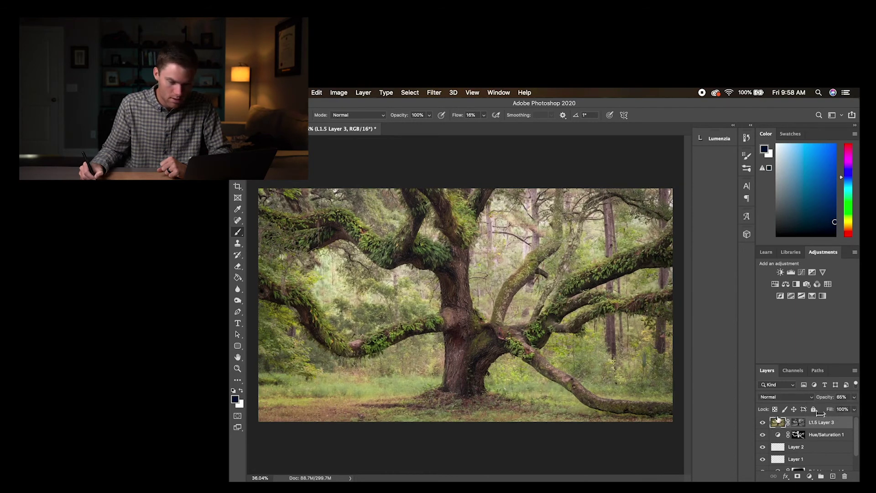
{"action": "left_click", "coordinate": [855, 400]}
{"action": "left_click_drag", "start_coordinate": [835, 410], "coordinate": [828, 409]}
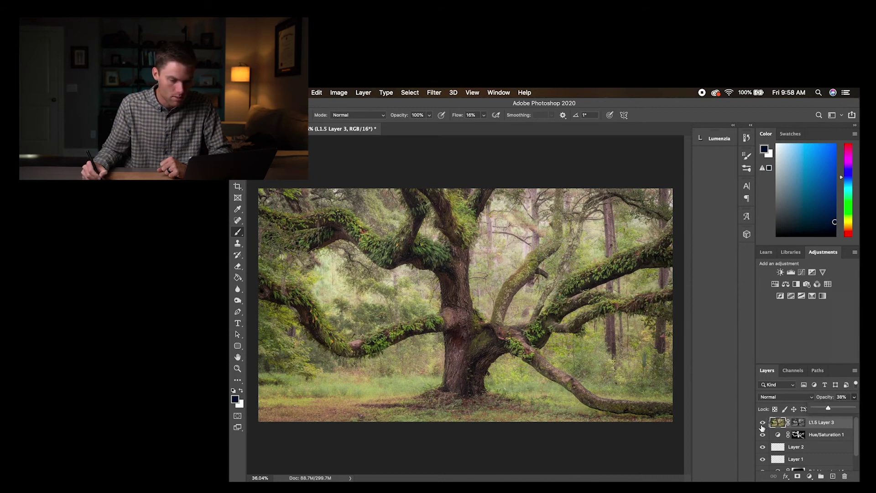
Step: Compare the 38% glow against the sharp oak by toggling the layer, leaving it visible
{"action": "left_click", "coordinate": [763, 424]}
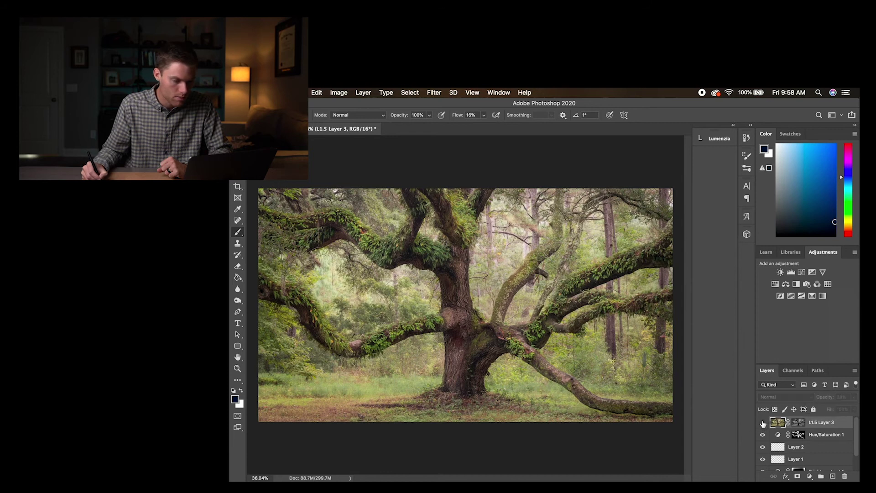
{"action": "left_click", "coordinate": [762, 424]}
{"action": "left_click", "coordinate": [763, 423]}
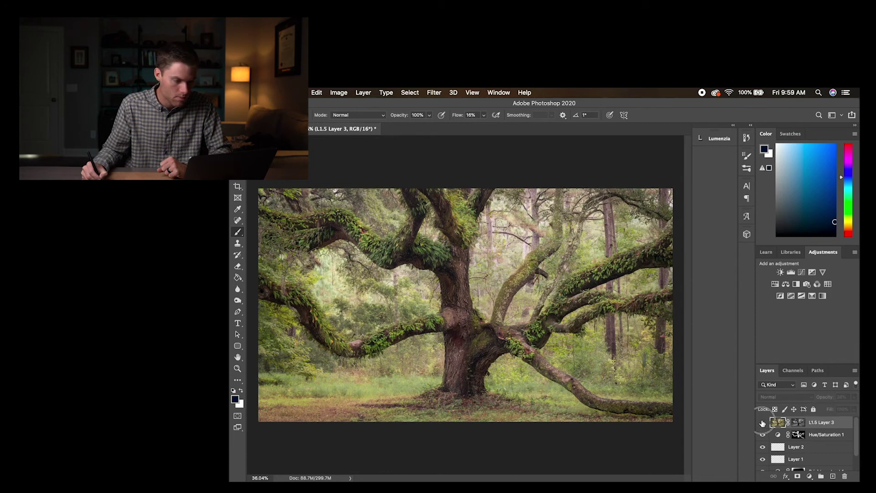
{"action": "left_click", "coordinate": [763, 423]}
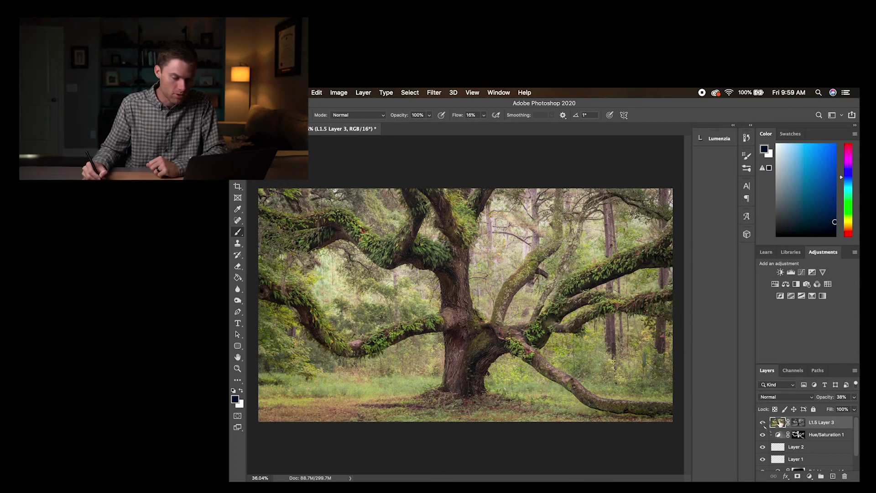
{"action": "left_click", "coordinate": [762, 423]}
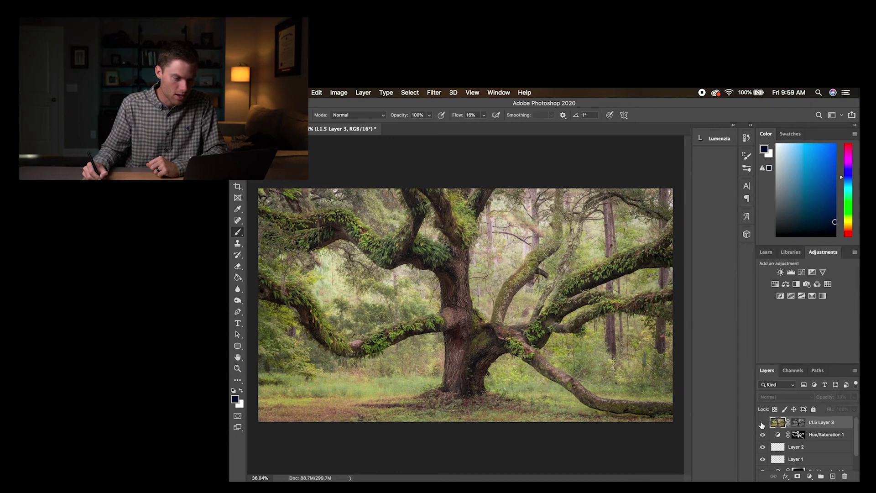
{"action": "left_click", "coordinate": [762, 424]}
{"action": "left_click", "coordinate": [762, 424]}
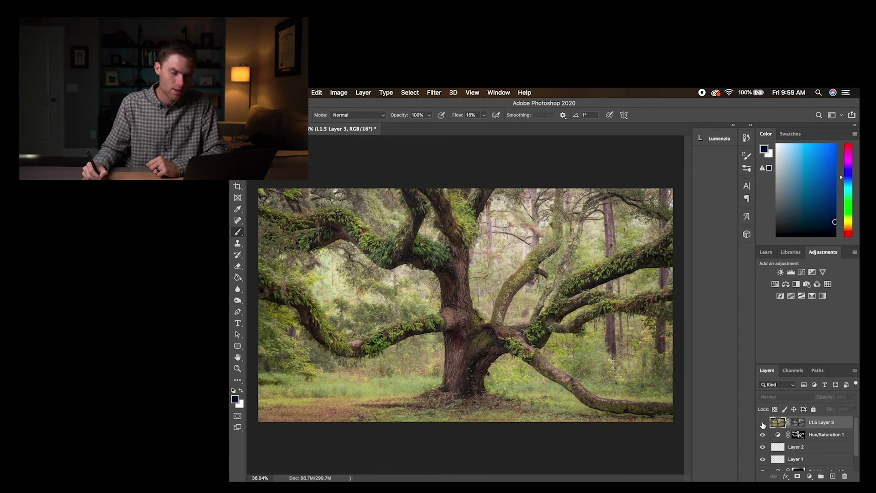
{"action": "left_click", "coordinate": [762, 424]}
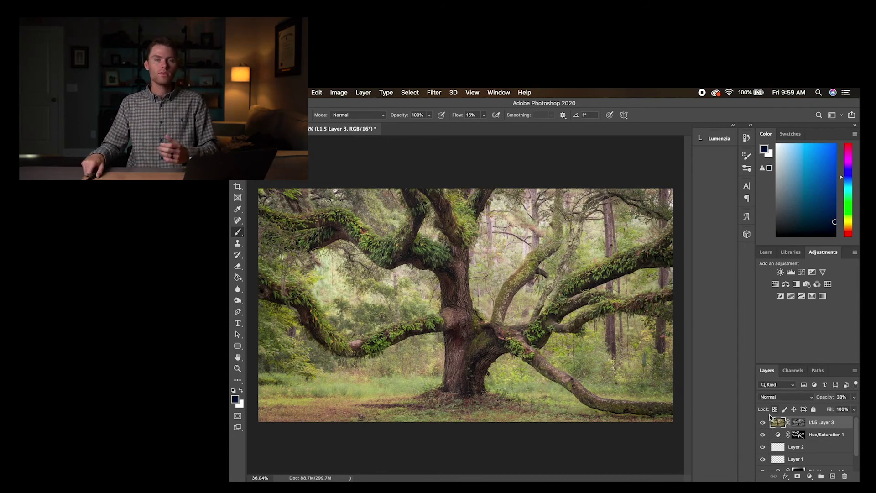